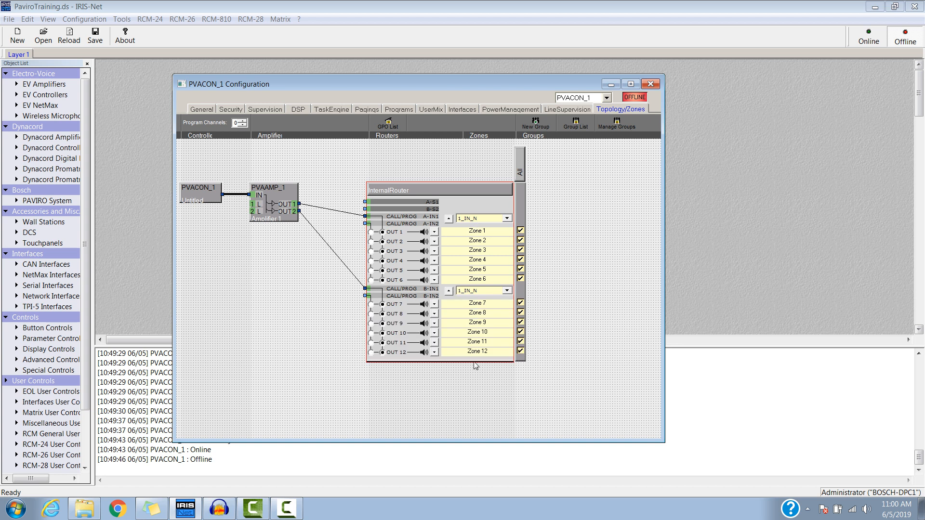
# Rename the first three zones to Front Desk, Cafeteria and Meeting RM.
pyautogui.doubleClick(480, 233)
pyautogui.write('f')
pyautogui.press('Return')
pyautogui.doubleClick(477, 243)
pyautogui.write('Wafeteria')
pyautogui.press('Return')
pyautogui.doubleClick(475, 252)
pyautogui.write('Meeting RM')
pyautogui.press('Return')
# Create a new zone group named Front Office.
pyautogui.click(536, 123)
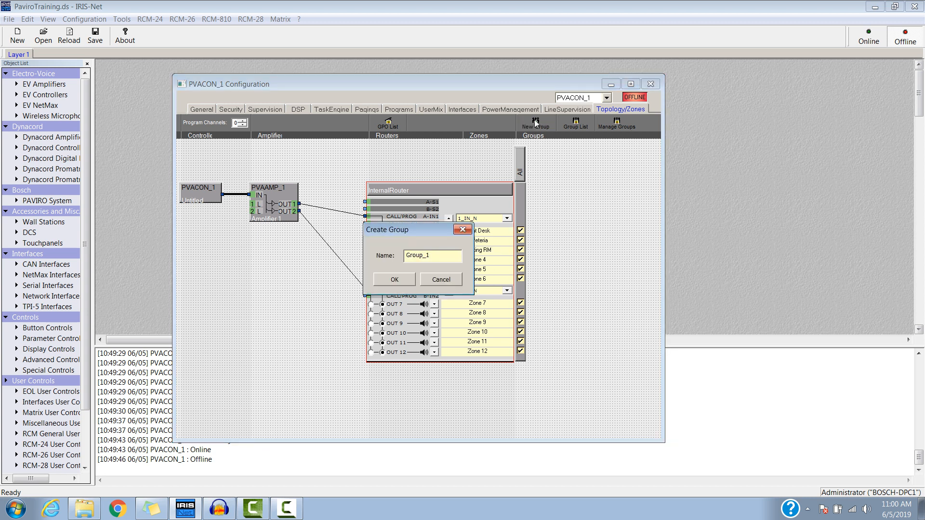
pyautogui.moveTo(444, 253); pyautogui.dragTo(405, 254)
pyautogui.write('Front Office')
pyautogui.press('Return')
# Add the Front Desk, Cafeteria and Meeting RM zones to the Front Office group.
pyautogui.click(521, 231)
pyautogui.click(520, 241)
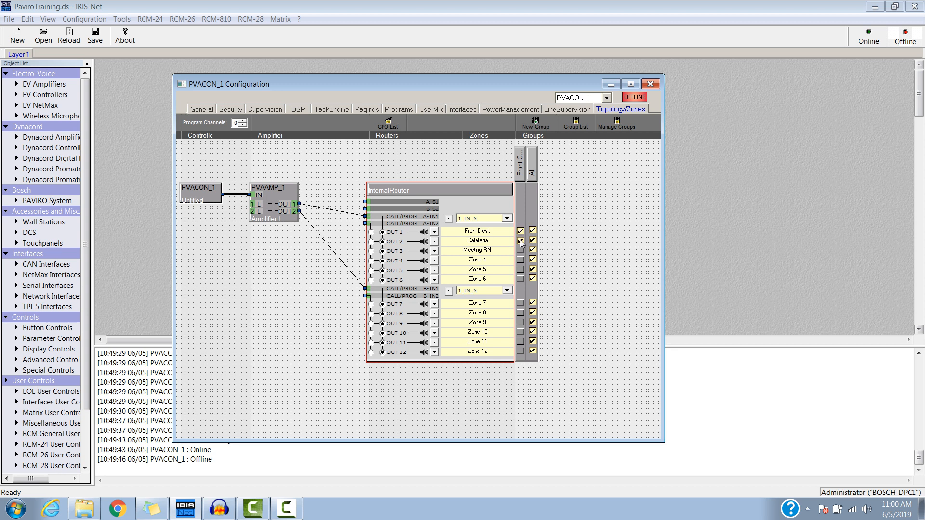
pyautogui.click(521, 250)
# Compare the member zones of the Front Office and All groups in the group manager, and close it.
pyautogui.click(620, 128)
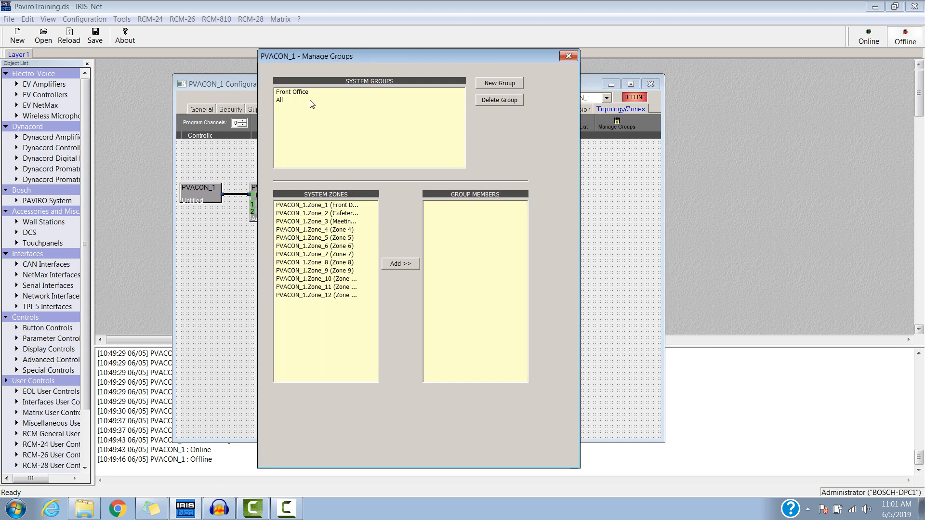
pyautogui.click(294, 93)
pyautogui.click(281, 101)
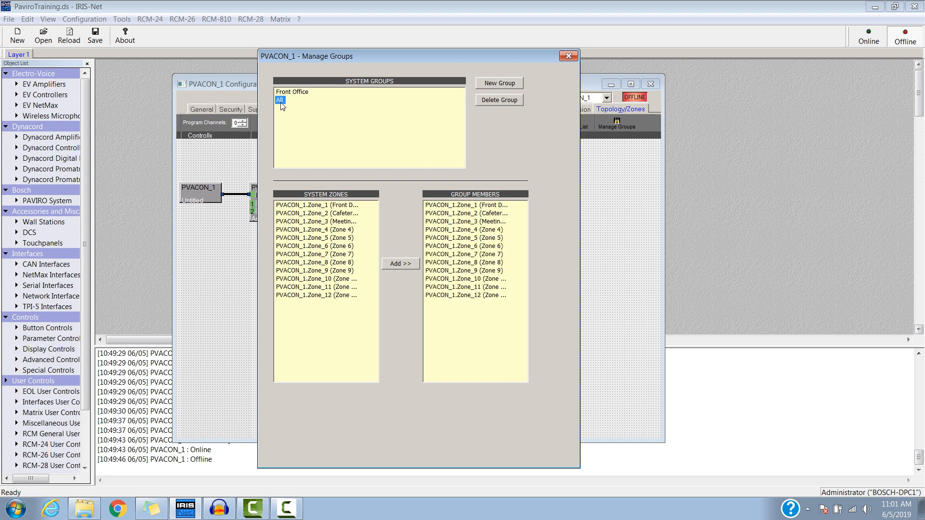
pyautogui.click(284, 94)
pyautogui.click(282, 101)
pyautogui.click(286, 93)
pyautogui.click(281, 100)
pyautogui.click(280, 100)
pyautogui.click(292, 91)
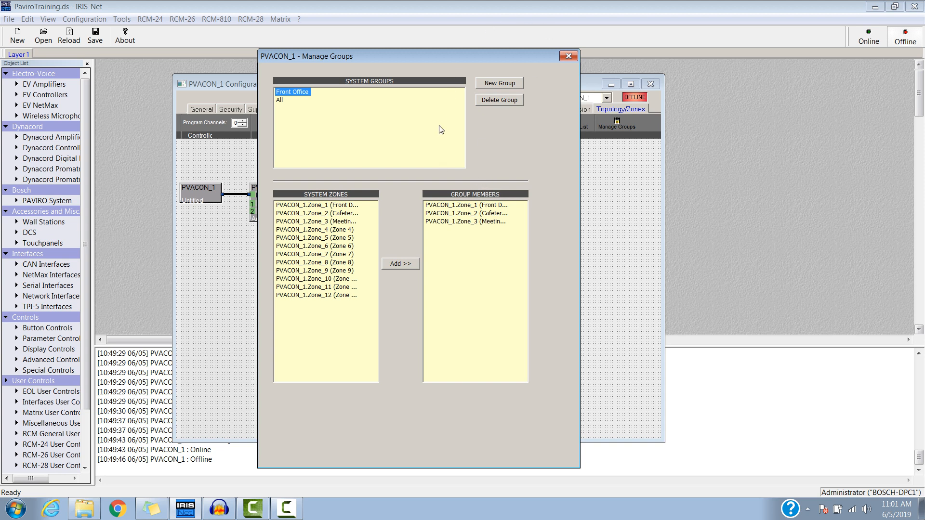
pyautogui.click(569, 56)
pyautogui.rightClick(523, 171)
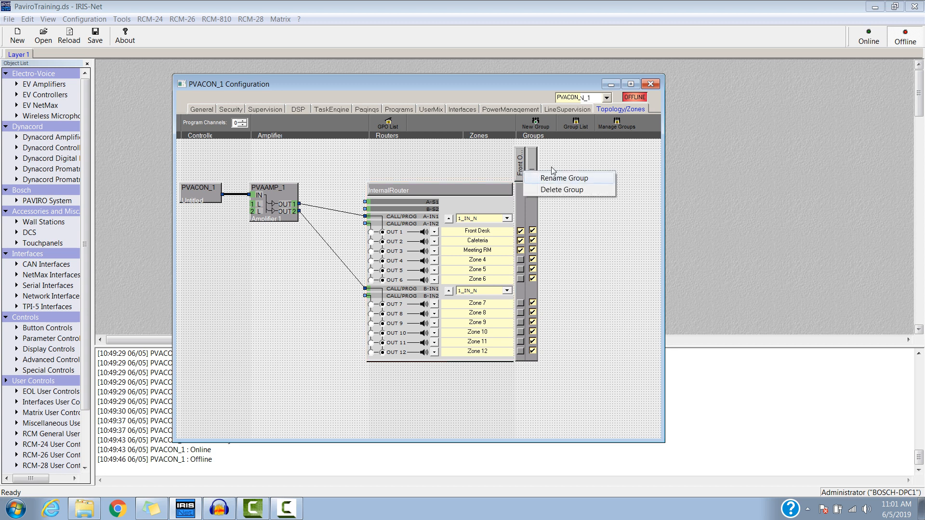
pyautogui.click(589, 163)
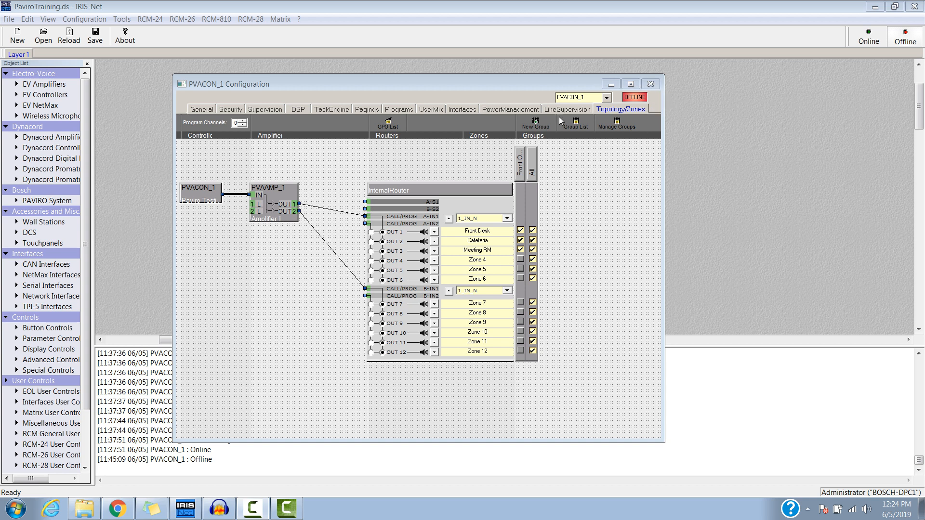
# Check the members of the Front Office and All groups once more, and close the controller's configuration.
pyautogui.click(618, 126)
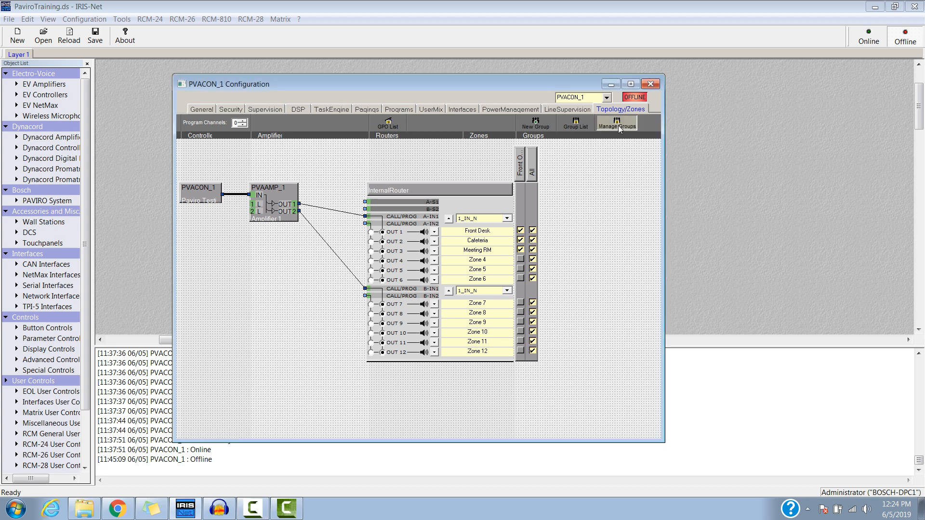
pyautogui.click(291, 92)
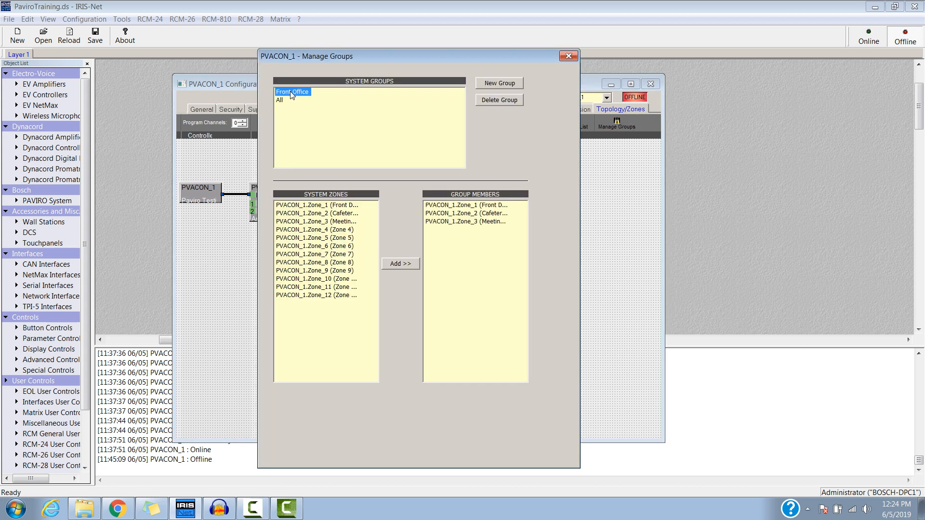
pyautogui.click(281, 100)
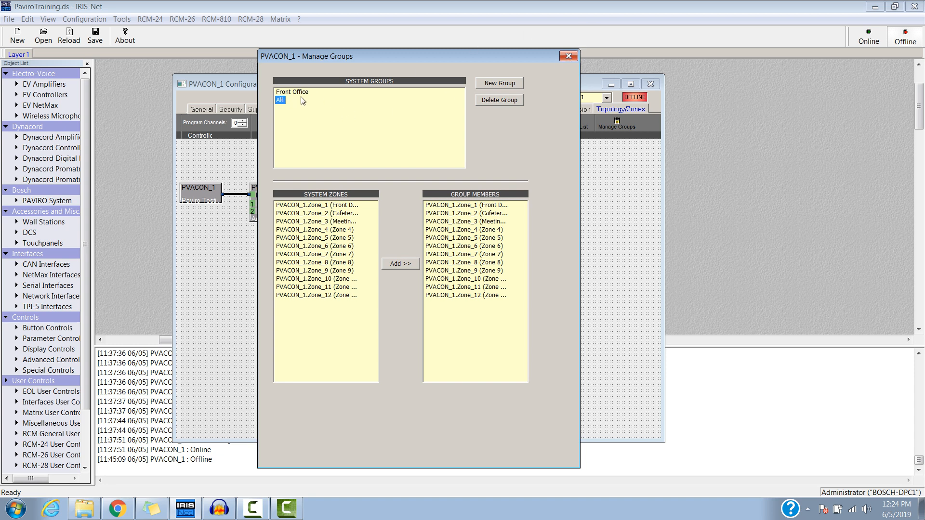
pyautogui.click(566, 57)
pyautogui.click(651, 85)
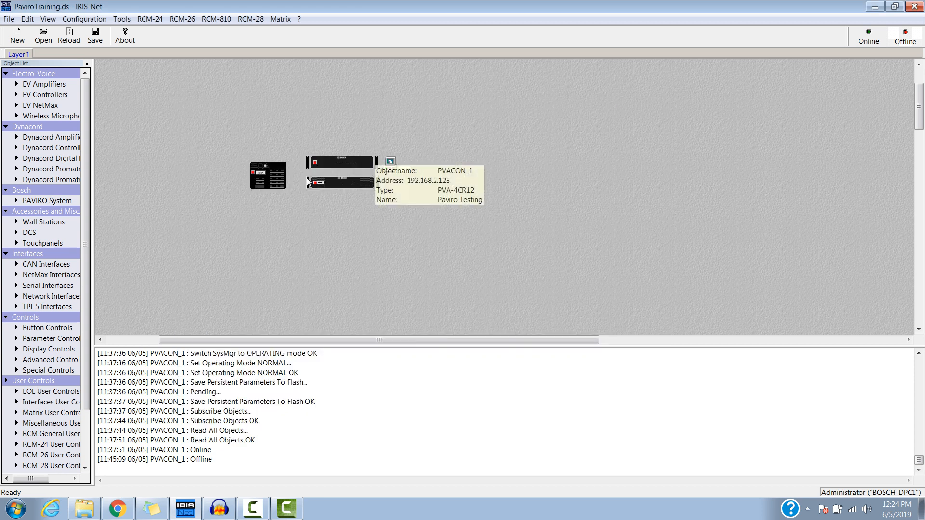
# Open the call station's configuration and check which functions and destinations its keys have.
pyautogui.doubleClick(265, 189)
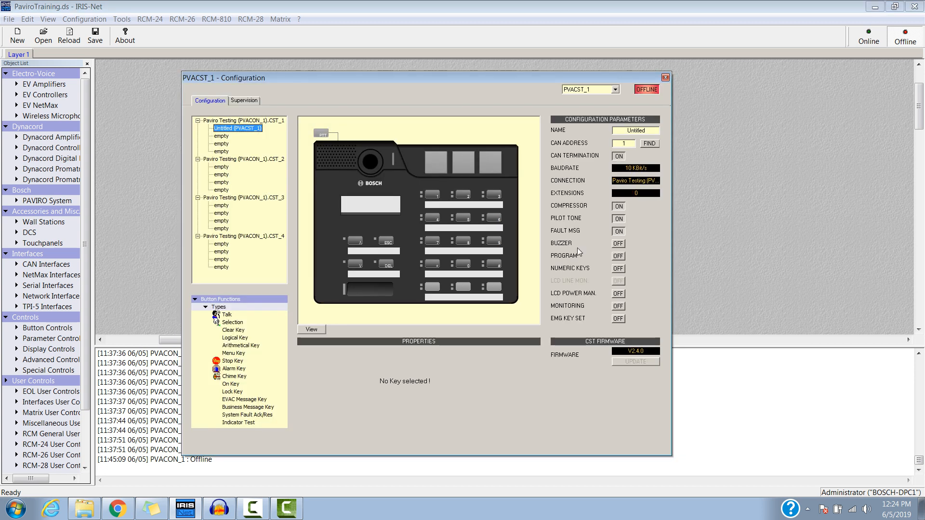
pyautogui.click(432, 287)
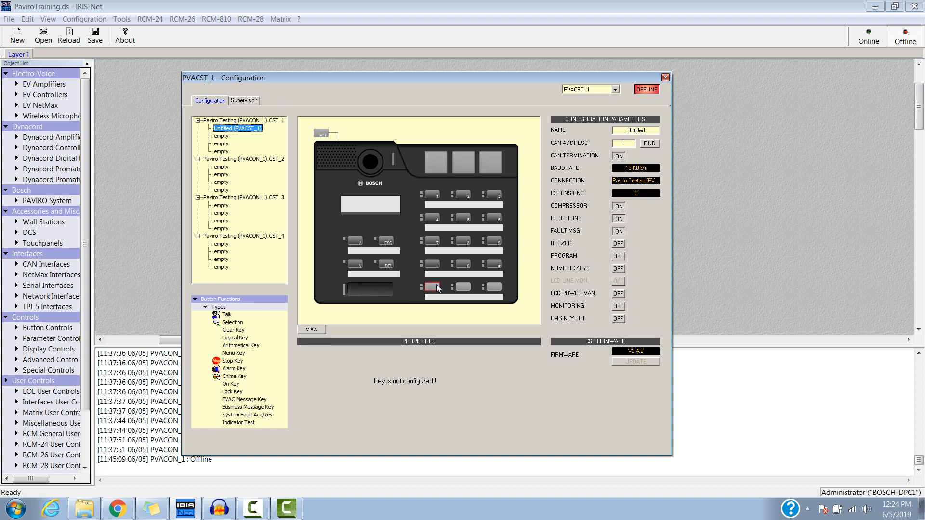
pyautogui.click(432, 195)
pyautogui.click(464, 196)
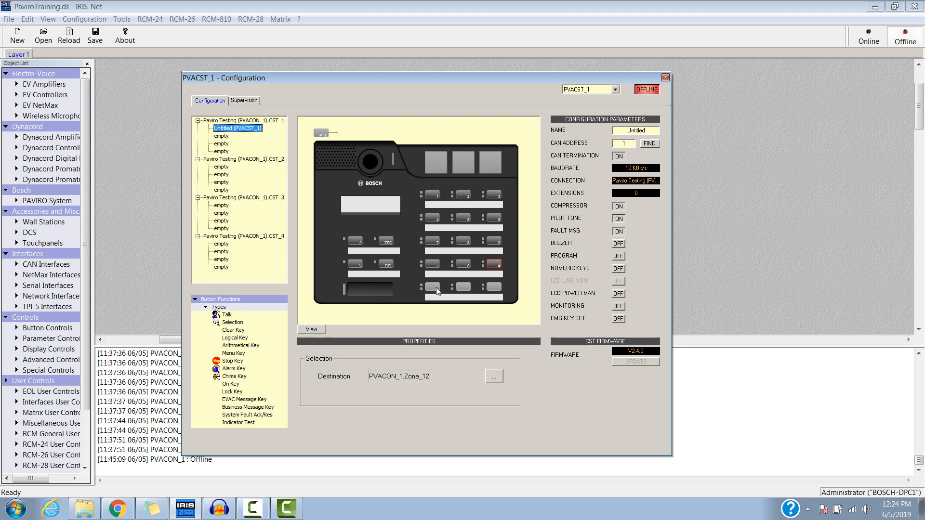
# Assign a Selection function to the first key of the call station's lowest row, with SysGroup_1 (Front Office) as destination.
pyautogui.click(436, 288)
pyautogui.click(232, 323)
pyautogui.moveTo(234, 322); pyautogui.dragTo(433, 288)
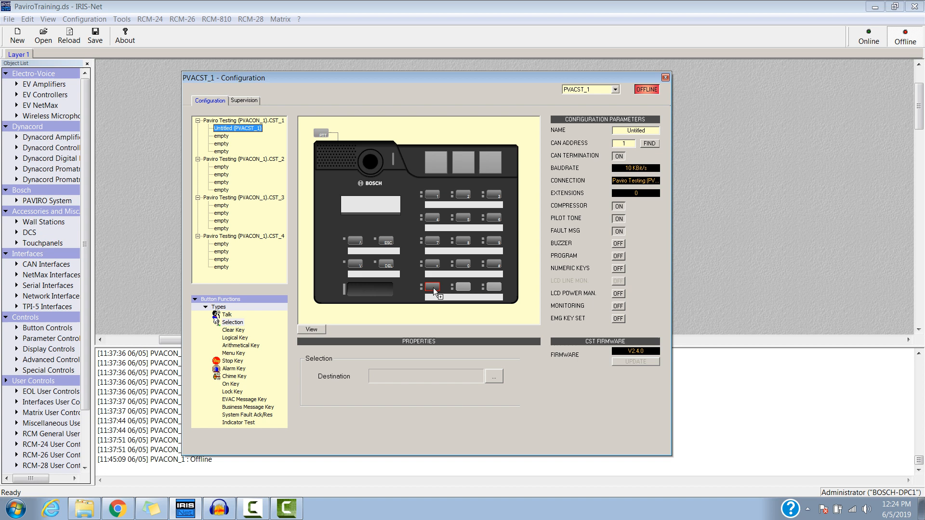
pyautogui.click(495, 374)
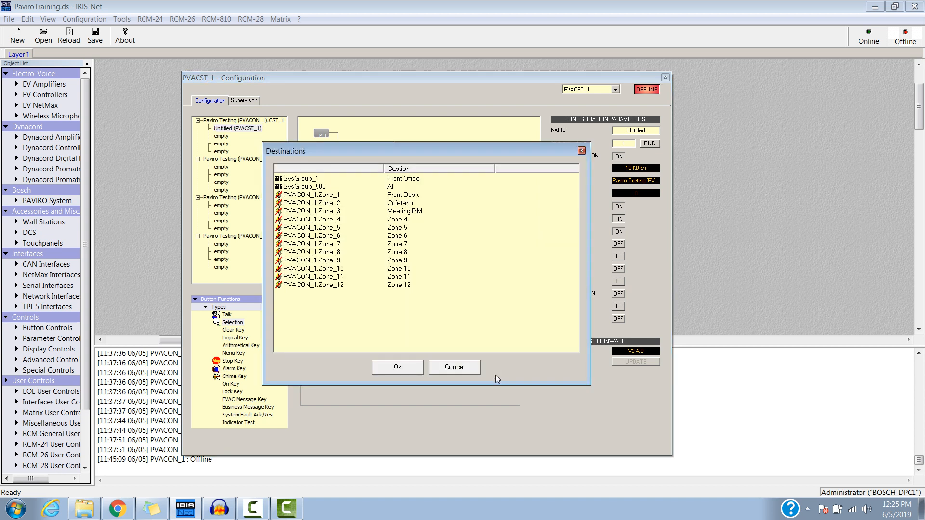
pyautogui.click(308, 182)
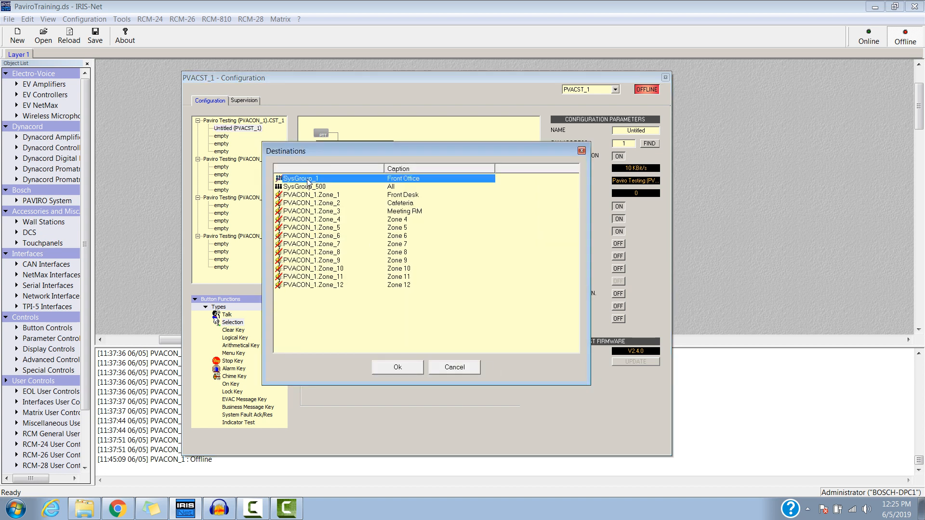
pyautogui.click(405, 367)
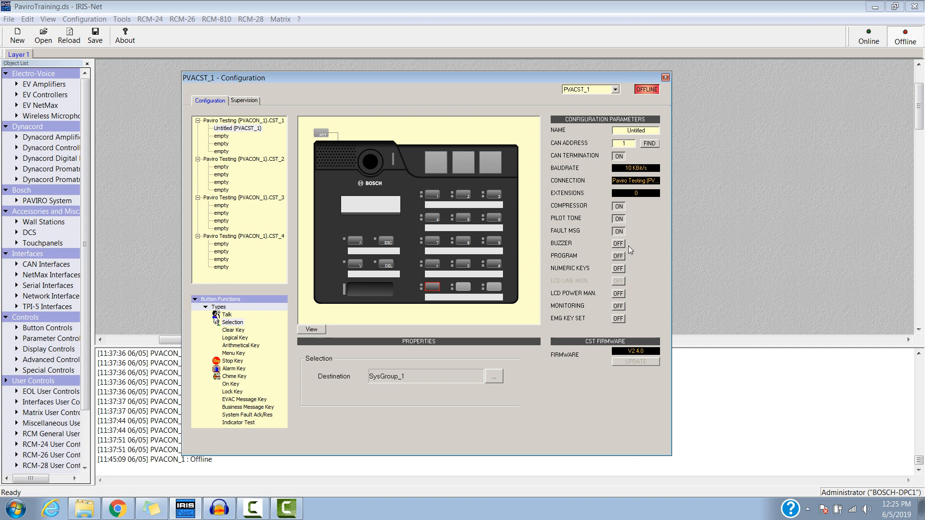
# Enable numeric keys on the call station and check the functions of its keypad keys and talk key.
pyautogui.click(619, 269)
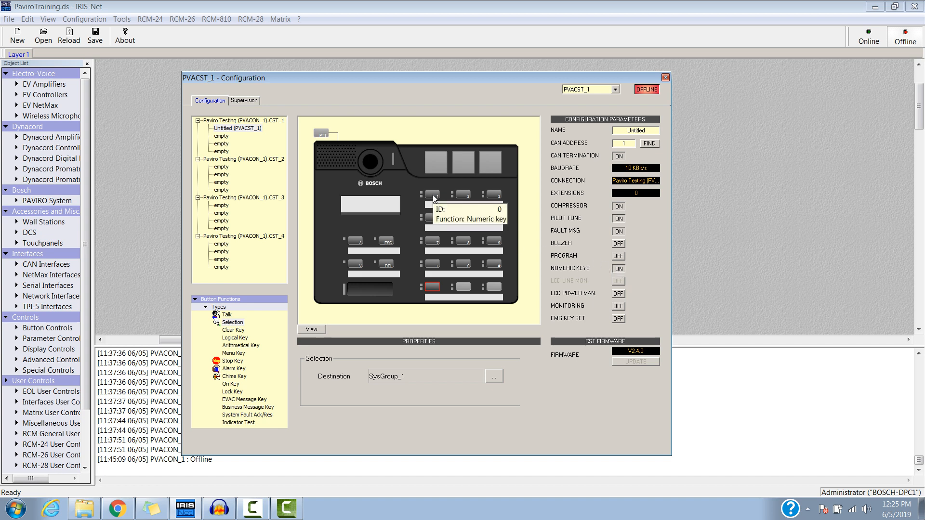
pyautogui.click(463, 217)
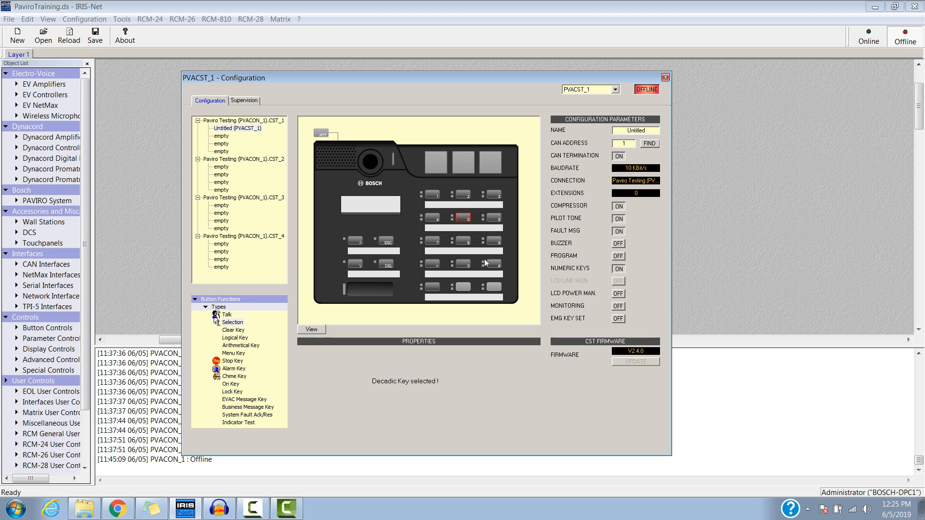
pyautogui.click(432, 265)
pyautogui.click(434, 265)
pyautogui.click(496, 265)
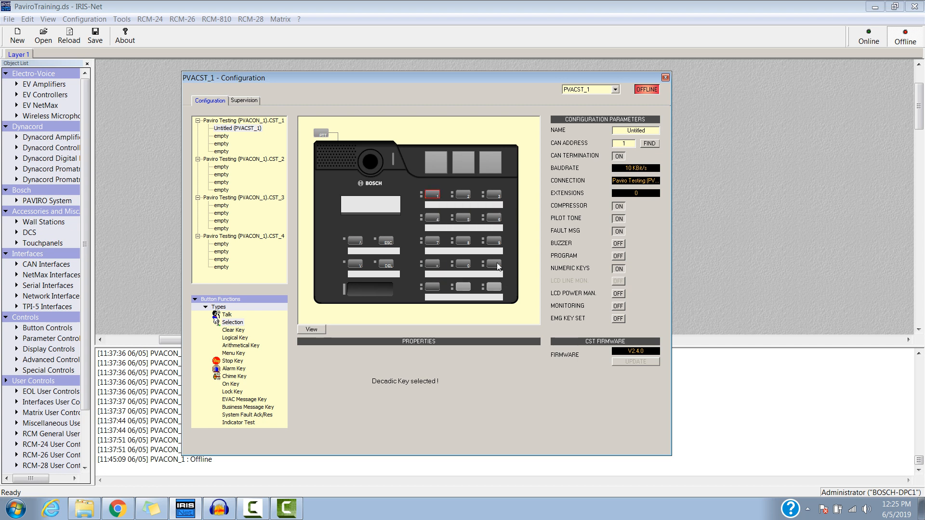
pyautogui.click(381, 289)
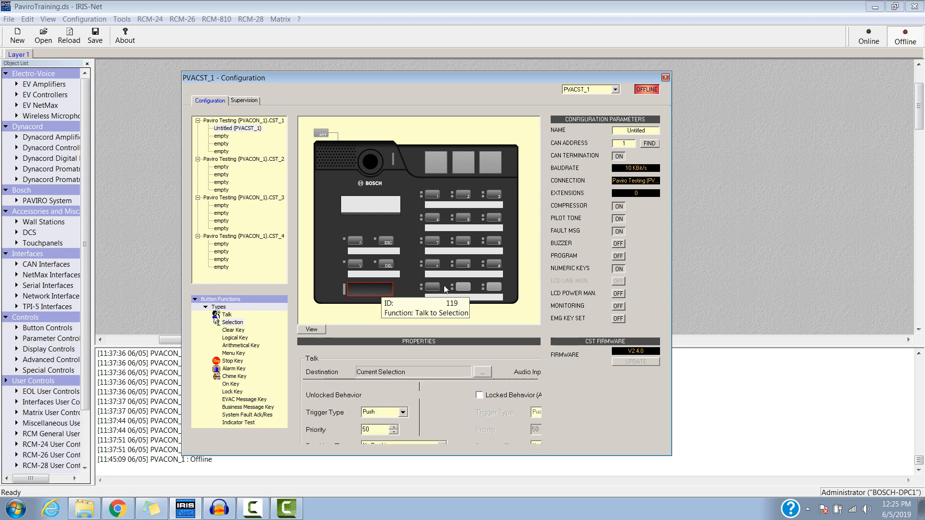
pyautogui.click(432, 195)
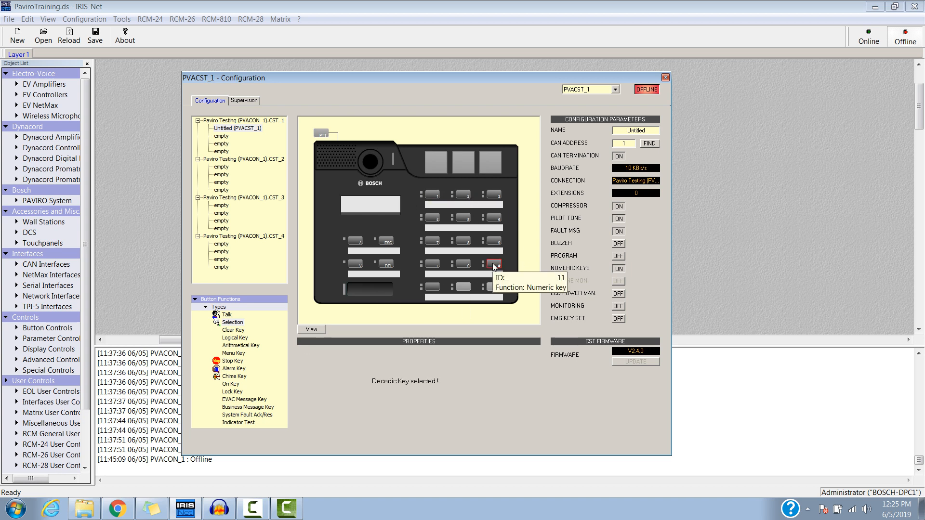
pyautogui.click(467, 196)
pyautogui.click(494, 265)
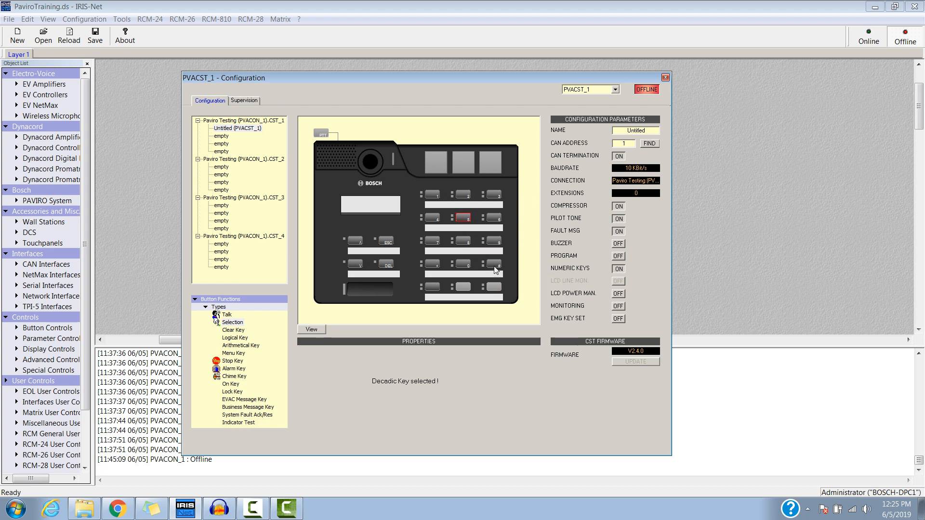
pyautogui.click(366, 291)
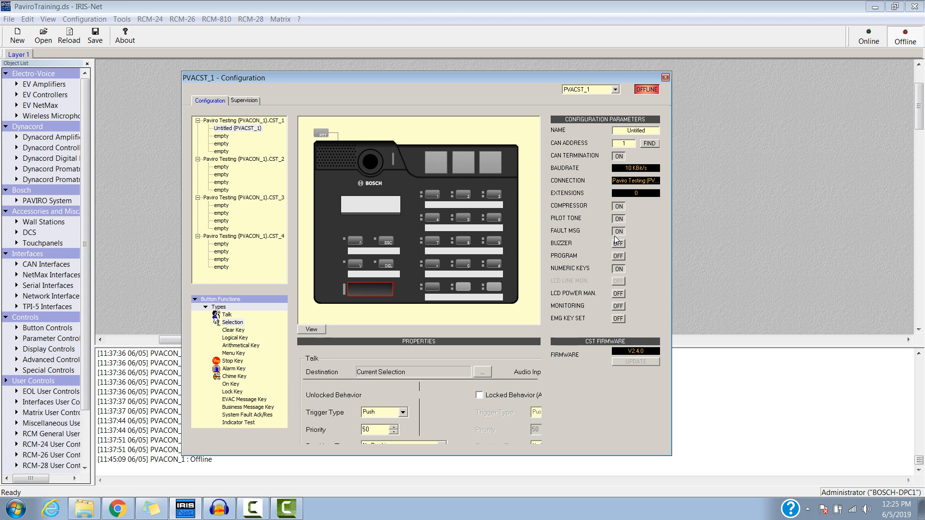
# Turn off the call station's numeric keys and close its configuration.
pyautogui.click(619, 269)
pyautogui.click(664, 78)
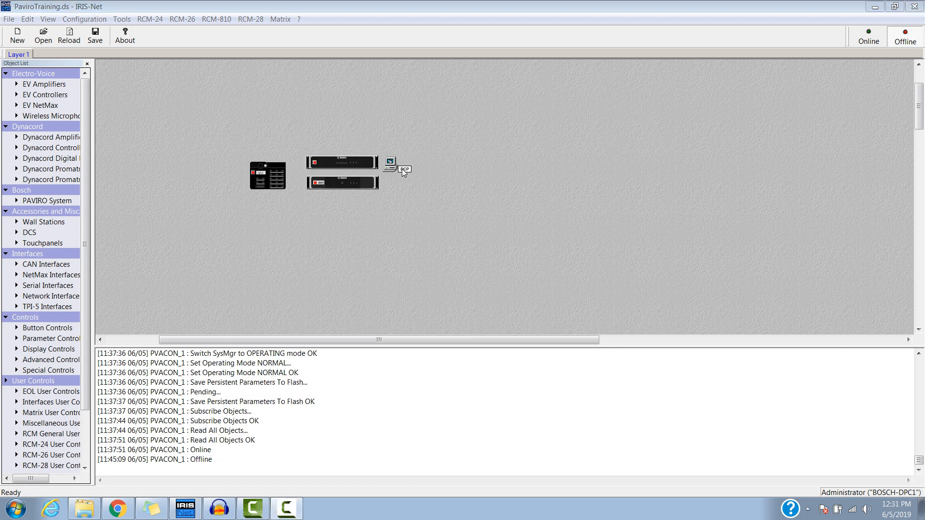